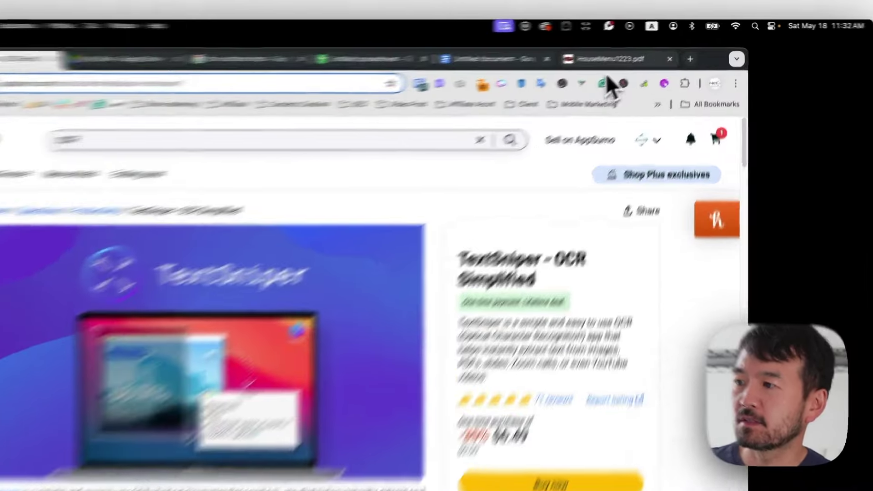
Capture the HouseMenu1223.pdf pasta section, Make Your Own through Gnocchi, with TextSniper Capture Text
left_click(641, 48)
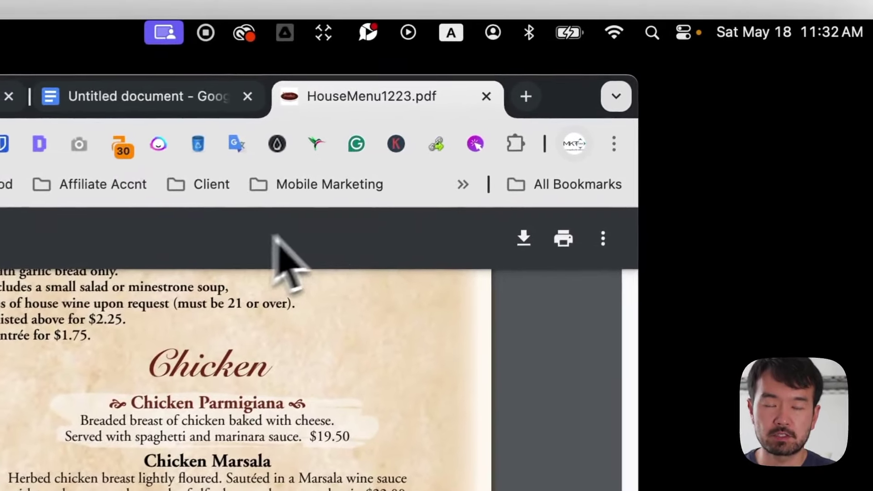
left_click(318, 33)
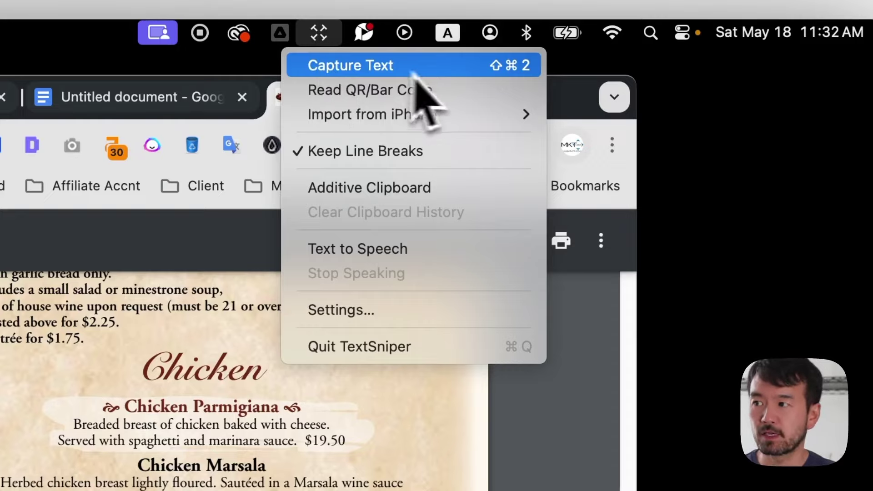
left_click(356, 68)
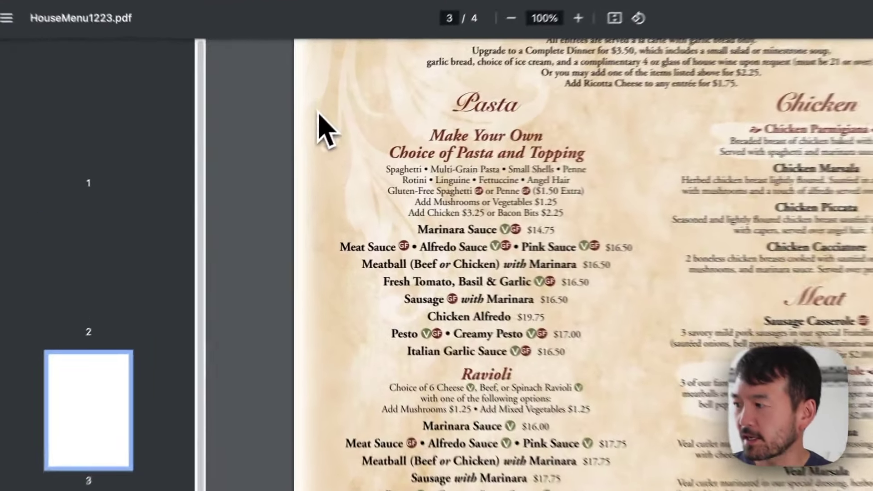
left_click_drag(301, 154, 379, 260)
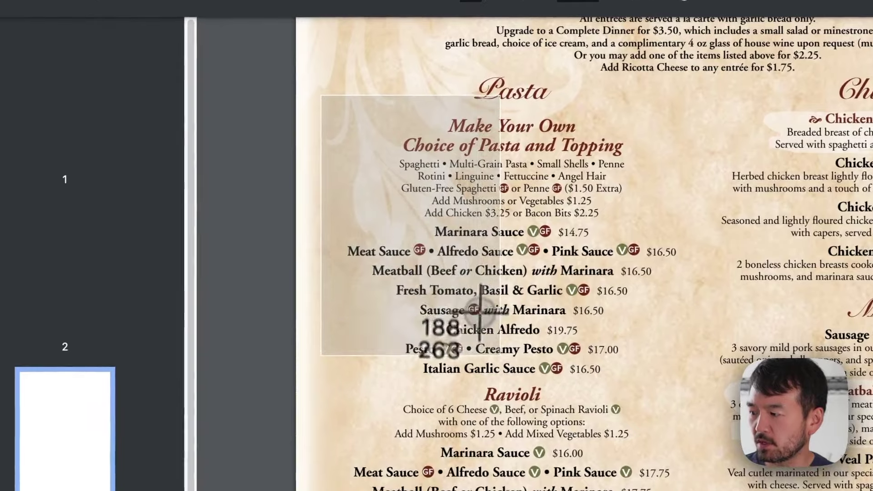
left_click_drag(481, 311, 677, 490)
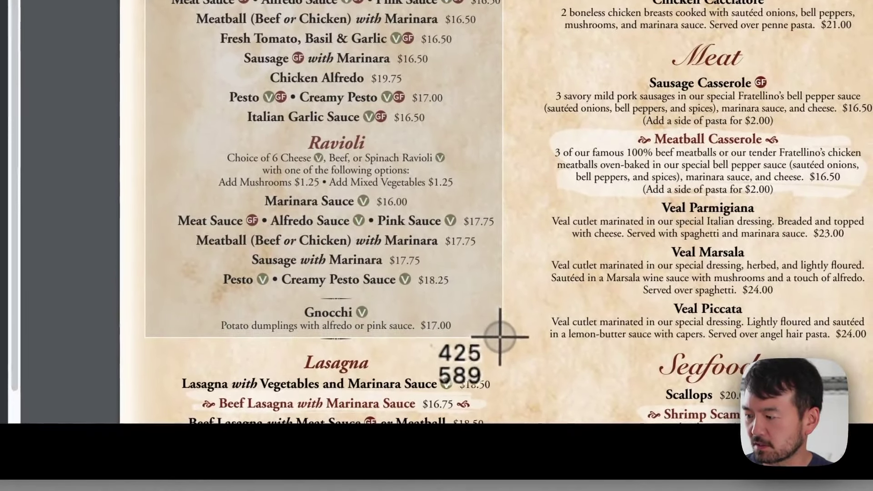
left_click_drag(499, 337, 512, 344)
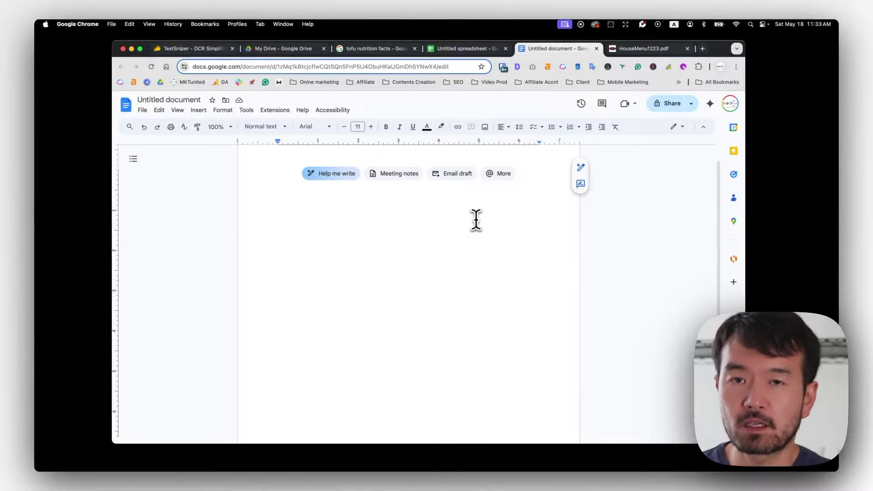
Paste the captured pasta text, Make Your Own through the Gnocchi line, into the Untitled document
right_click(289, 179)
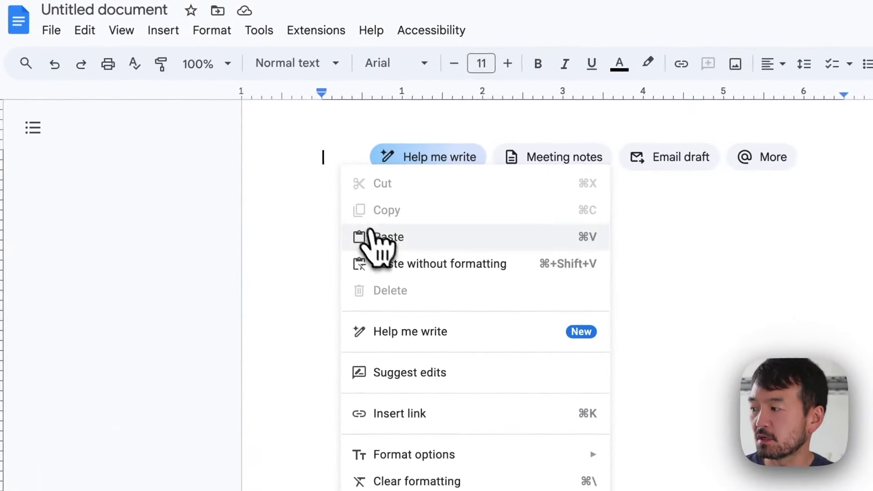
left_click(359, 231)
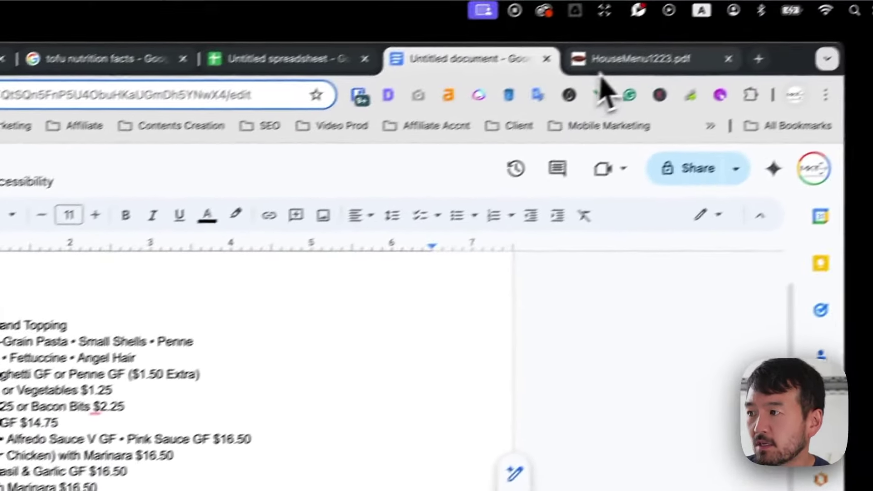
left_click(610, 59)
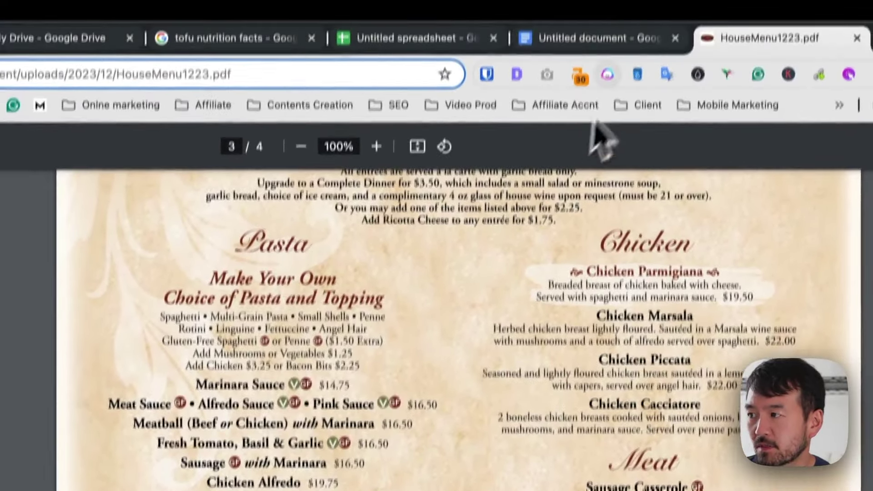
left_click(583, 44)
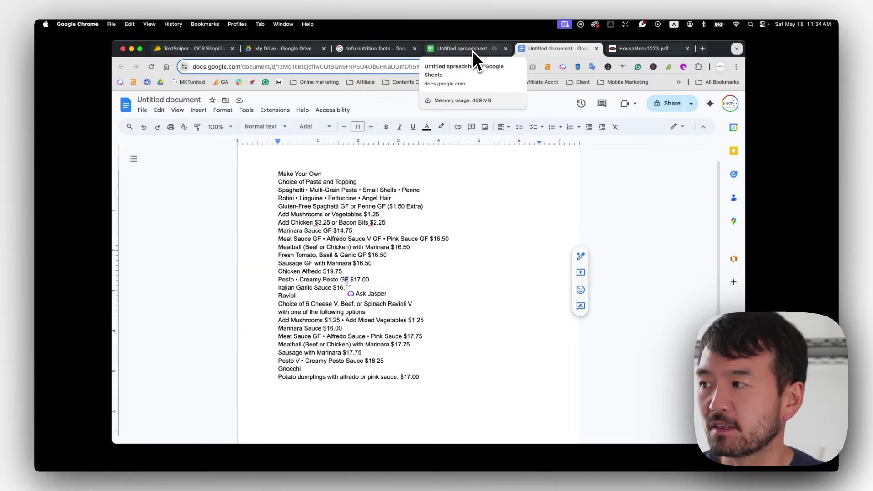
Switch to the 'tofu nutrition facts' results showing the enlarged Mori Nu Tofu label
left_click(370, 48)
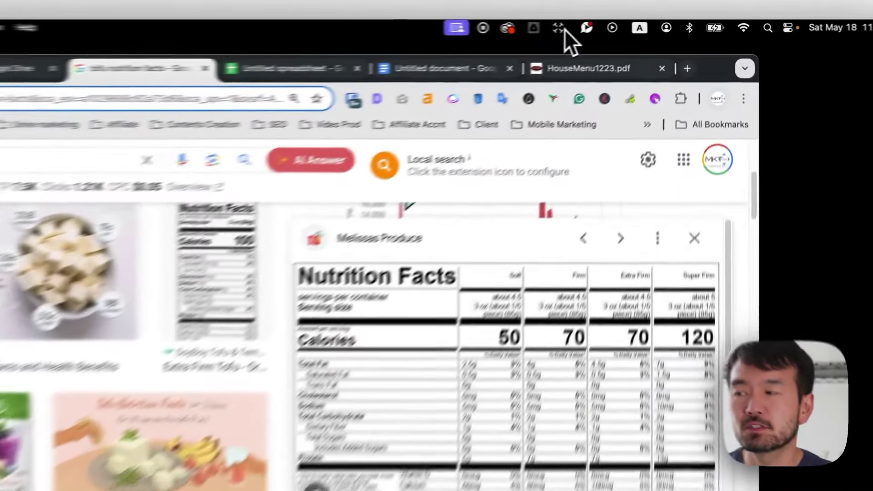
Capture the label's nutrient names and paste them into column A, Calories through Protein
left_click(626, 25)
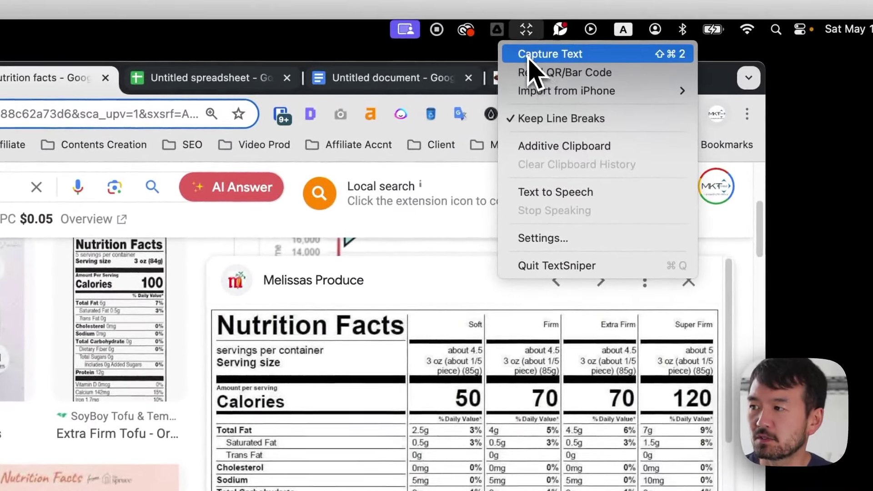
left_click(628, 38)
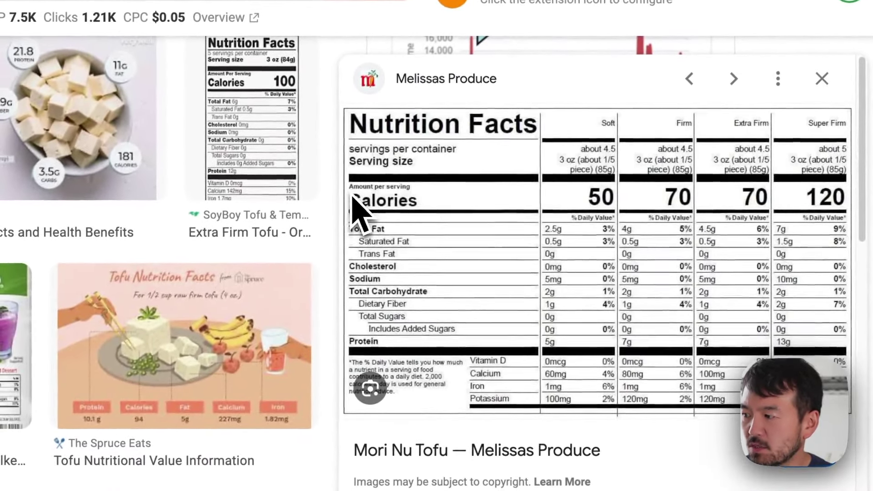
left_click_drag(348, 187, 373, 209)
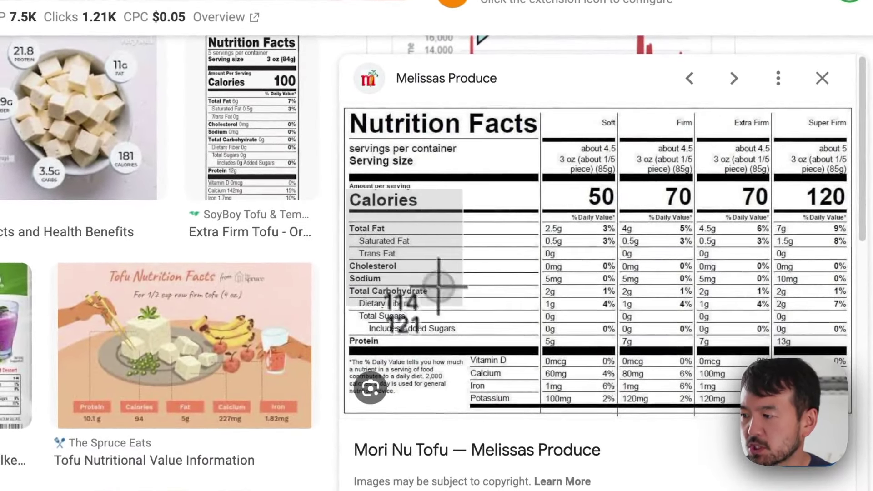
left_click_drag(439, 286, 521, 337)
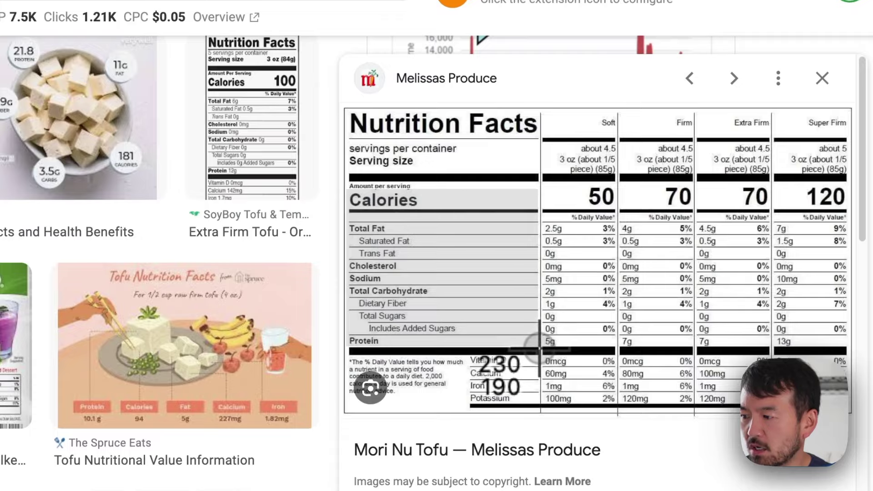
left_click_drag(540, 349, 540, 349)
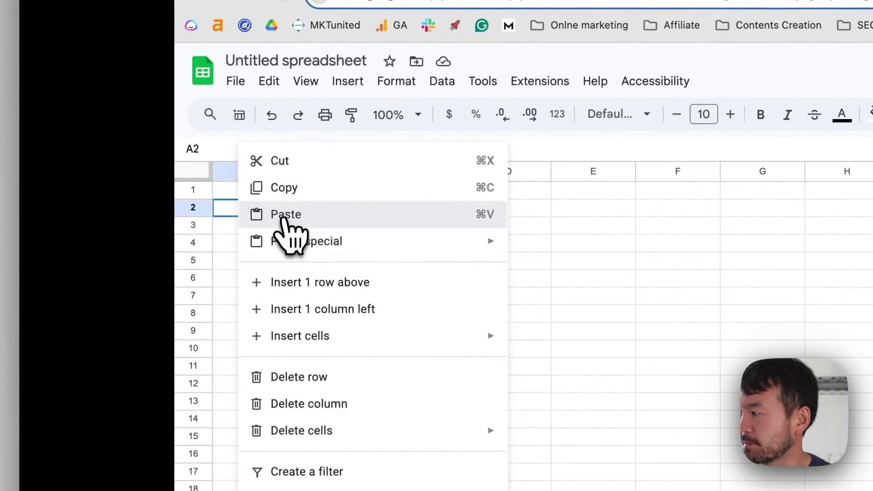
left_click(282, 215)
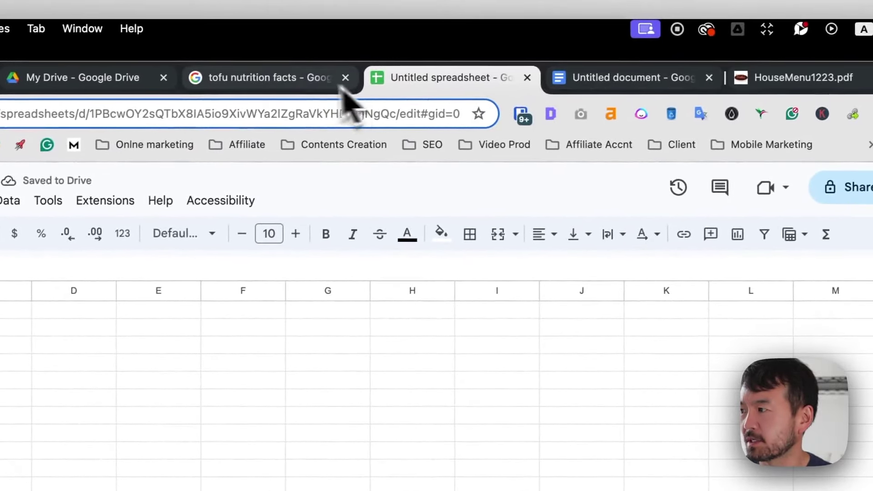
Begin another TextSniper text capture on the tofu nutrition label
left_click(337, 78)
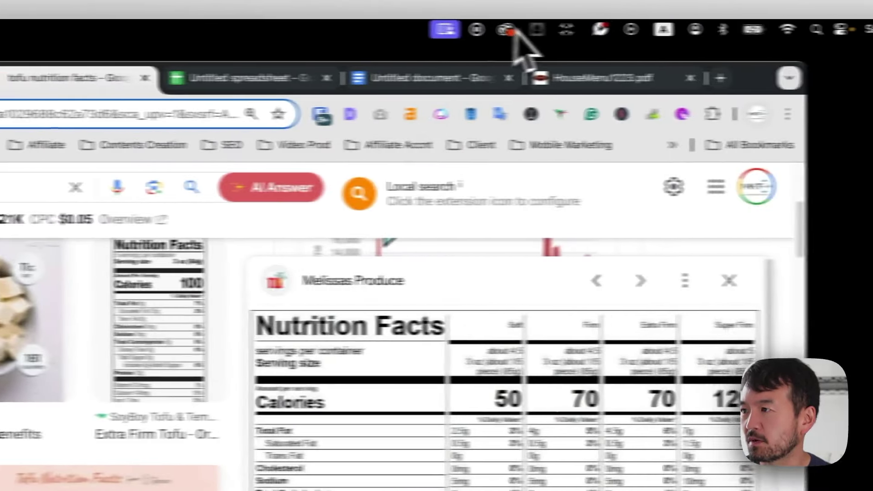
left_click(766, 29)
left_click(506, 55)
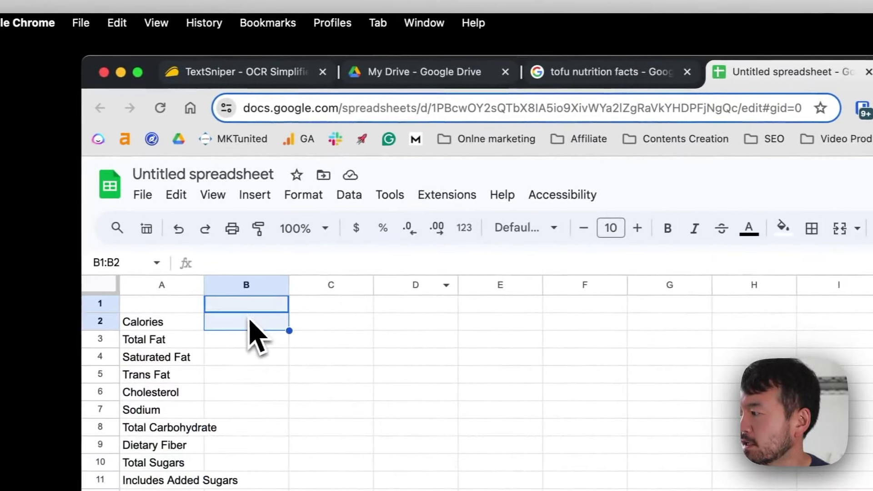
Paste the captured Soft tofu values into column B starting at B2
right_click(198, 324)
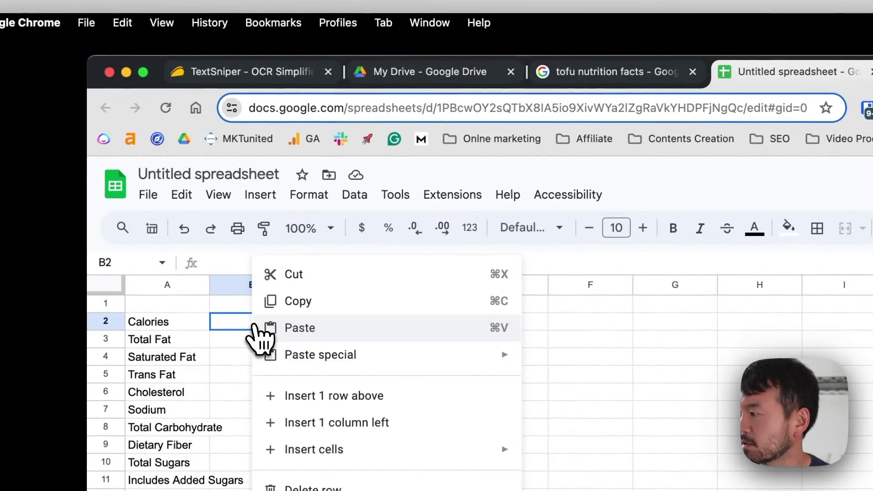
left_click(300, 335)
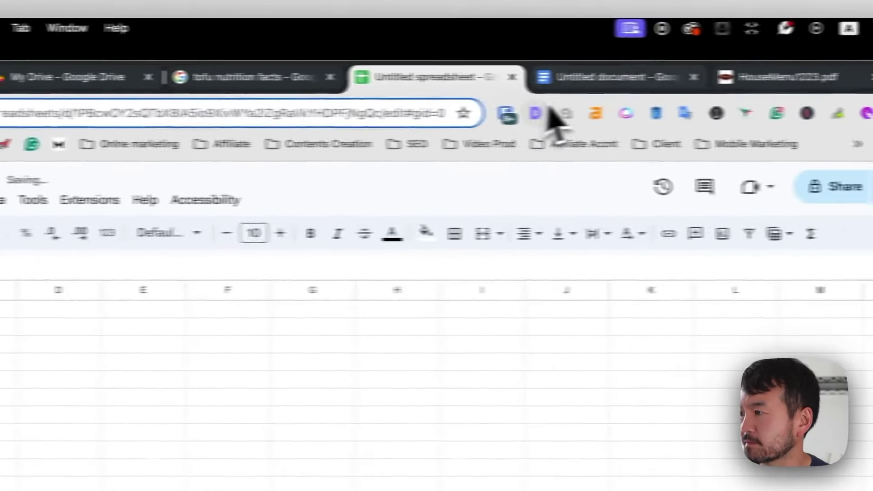
left_click(545, 77)
left_click(366, 78)
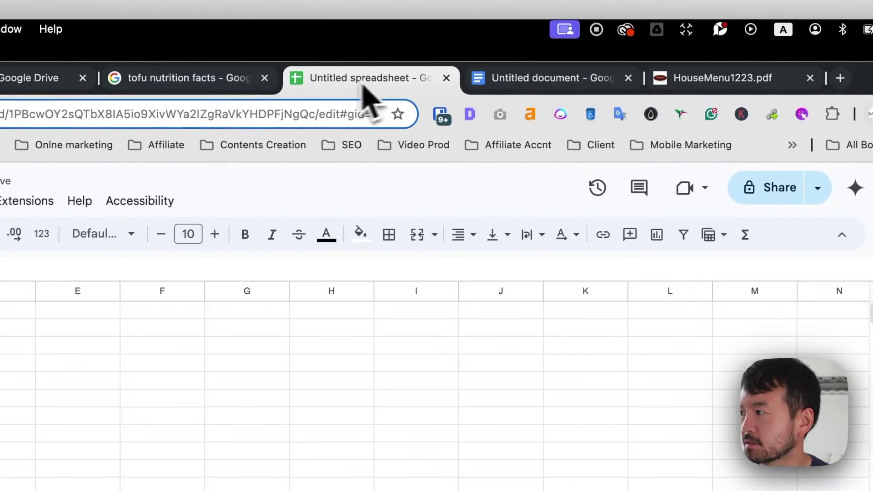
left_click(246, 79)
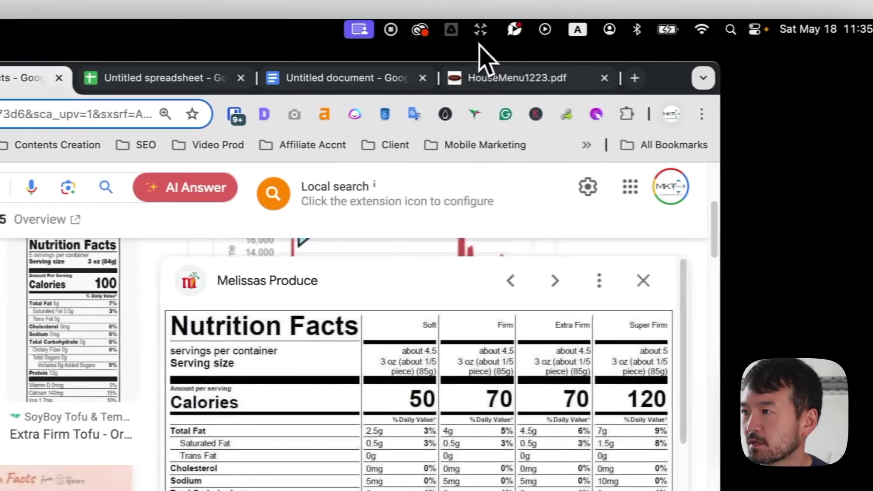
Capture the label's Firm column with TextSniper and paste it into column C from C2
left_click(685, 30)
left_click(686, 54)
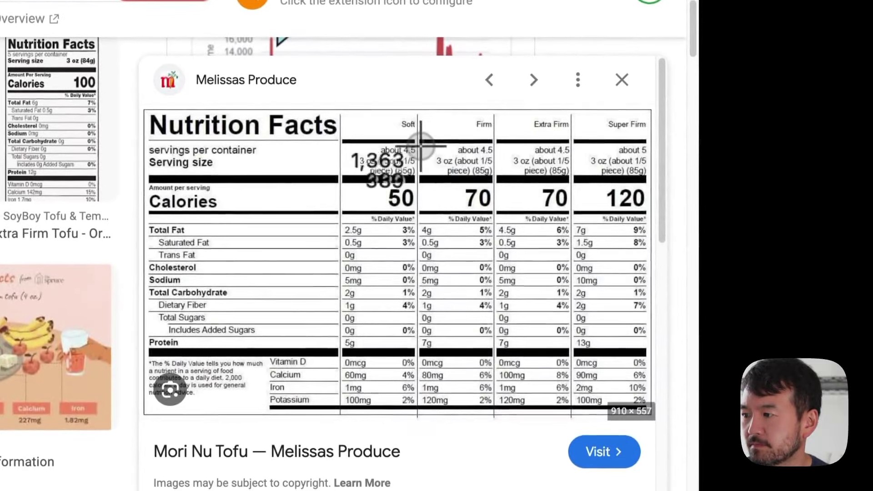
left_click_drag(423, 260, 498, 465)
left_click_drag(494, 347, 502, 366)
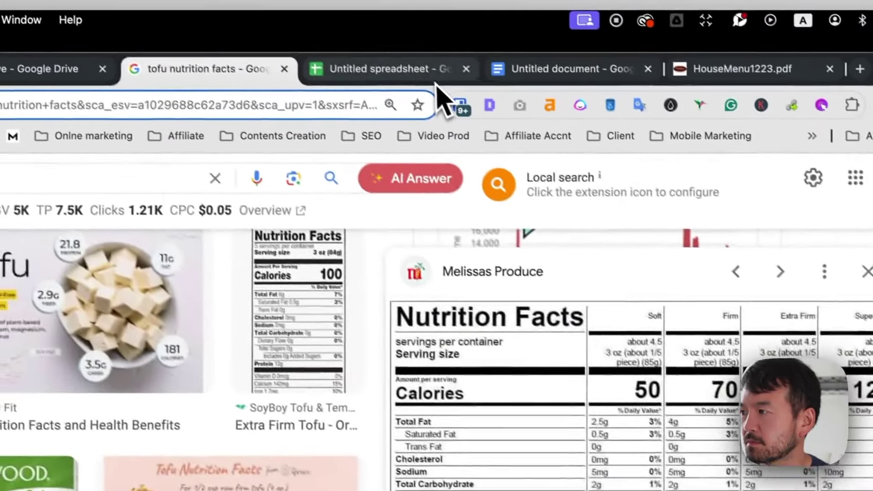
left_click(431, 75)
right_click(246, 273)
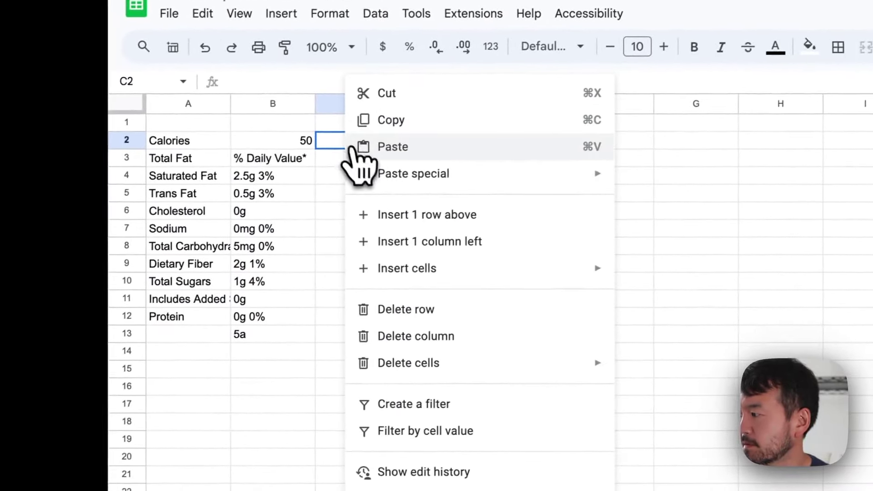
left_click(400, 158)
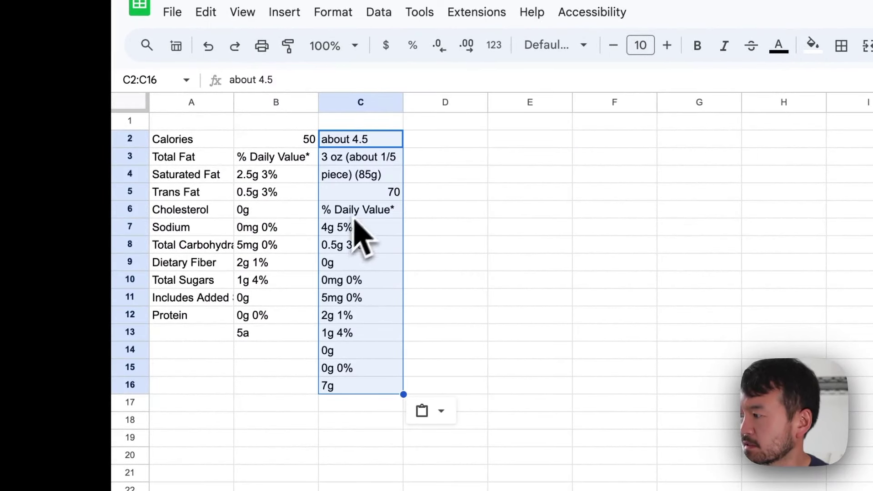
left_click(432, 178)
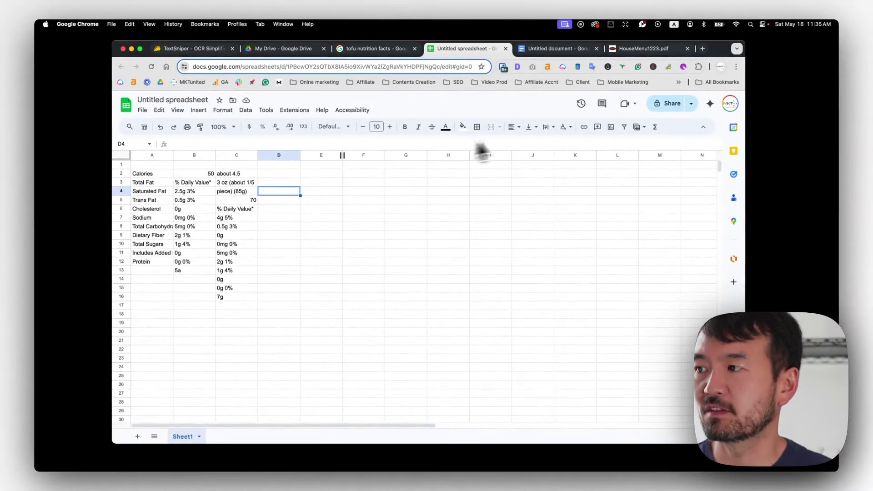
left_click(538, 45)
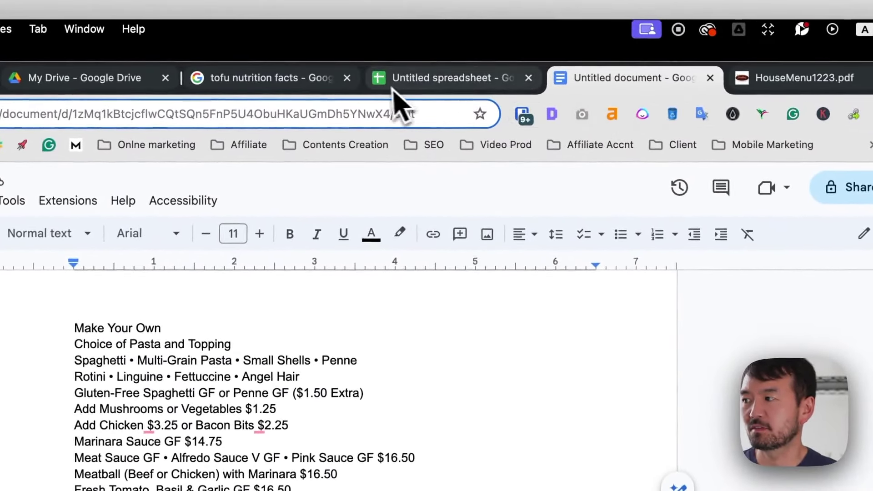
Go back via the spreadsheet to the tofu nutrition facts results with the Mori Nu label
left_click(440, 48)
left_click(305, 79)
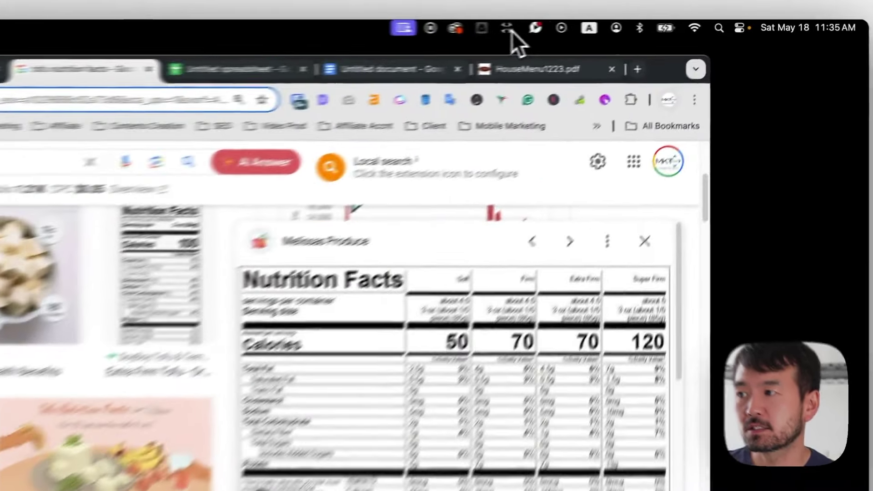
Start TextSniper's Import from iPhone > Take Photo to get the iPhone 13 photo prompt
left_click(626, 24)
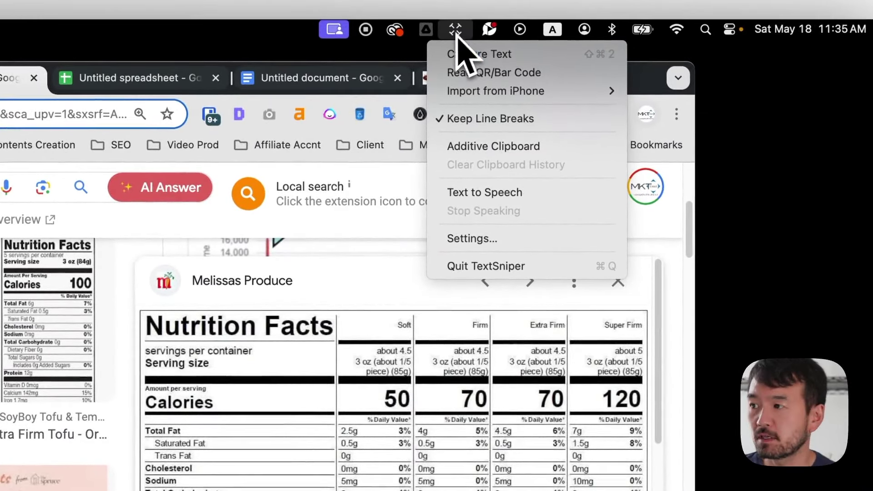
mouse_move(452, 92)
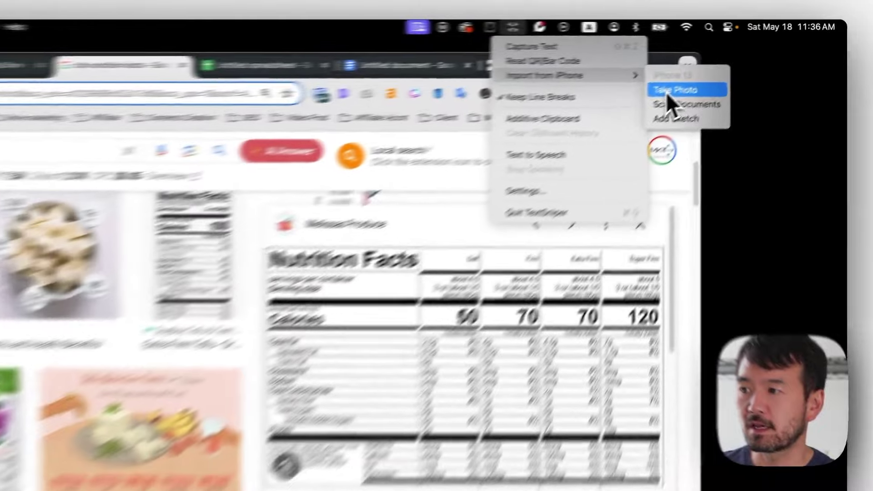
left_click(723, 65)
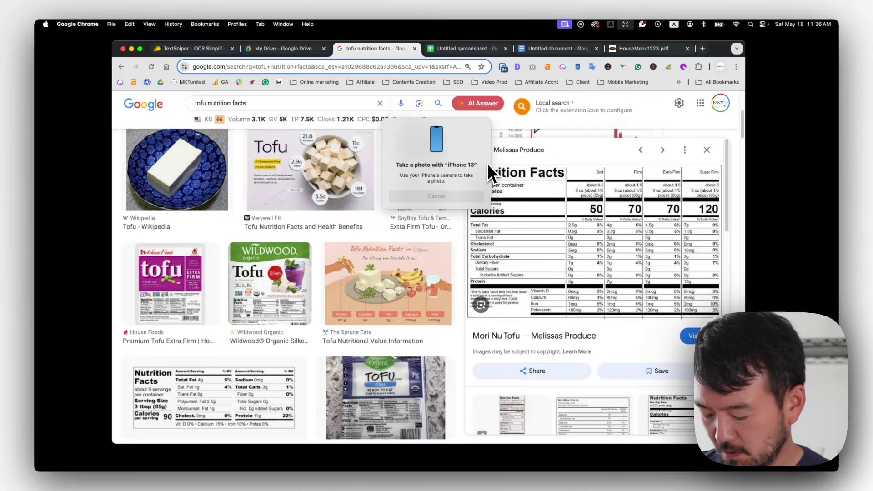
Paste the garage-door opener PIN programming instructions below the pasta menu in the document
key("Escape")
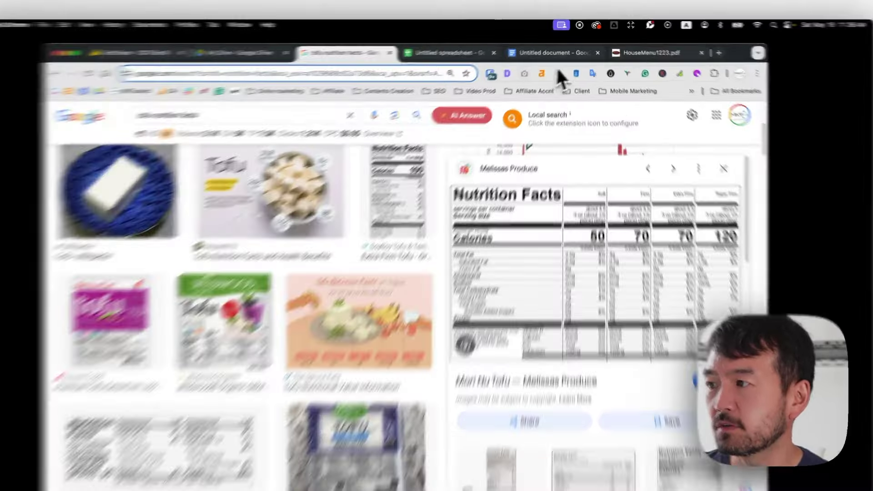
left_click(552, 52)
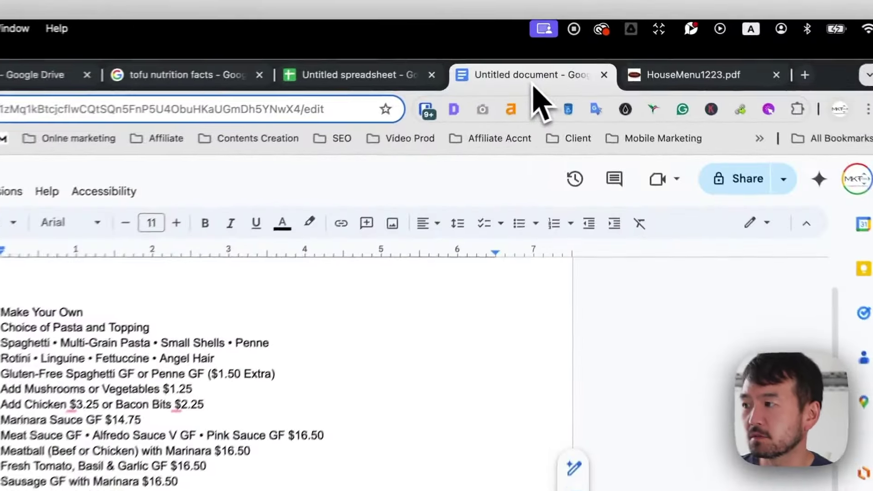
scroll(455, 318, "down", 10)
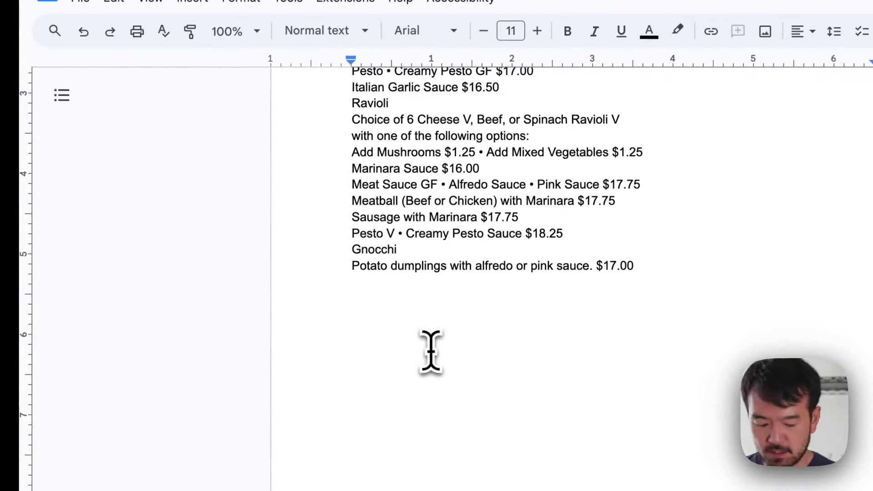
key("Return")
key("Return")
key("Return")
right_click(387, 350)
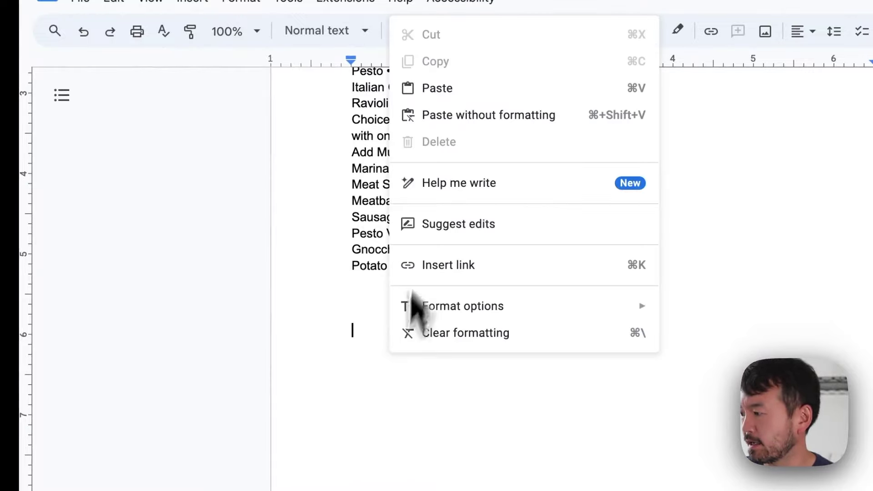
left_click(451, 91)
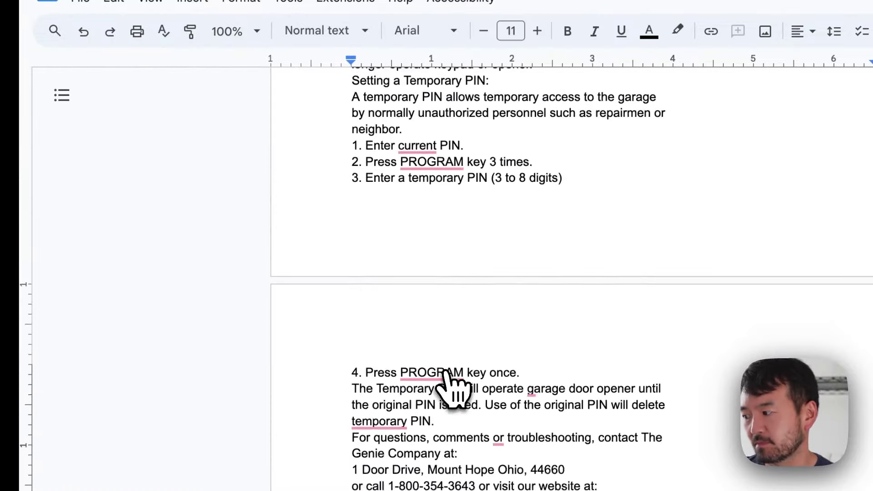
scroll(455, 386, "up", 7)
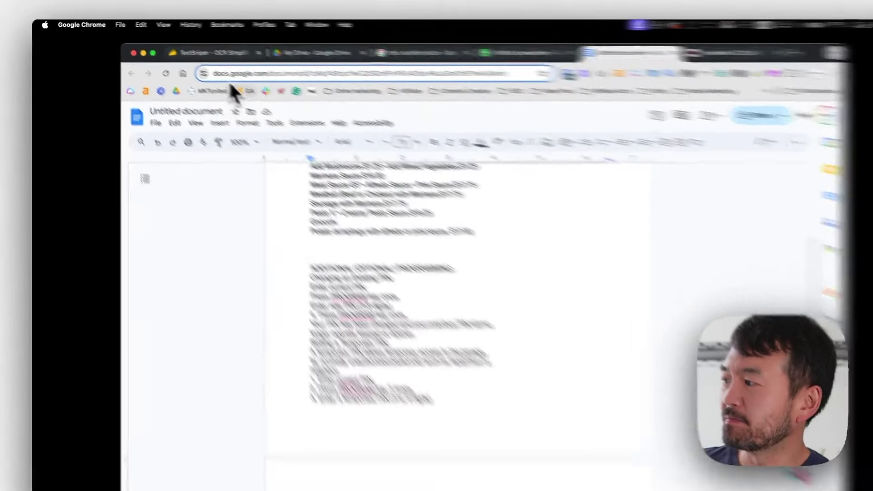
left_click(193, 49)
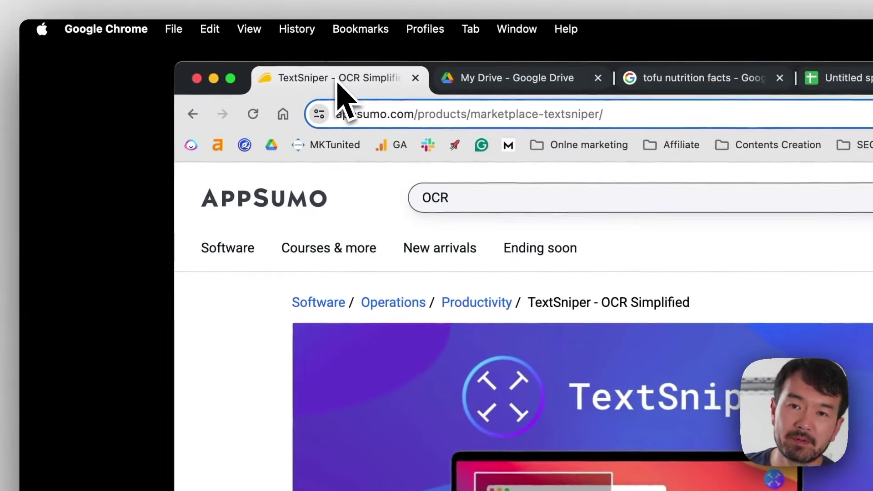